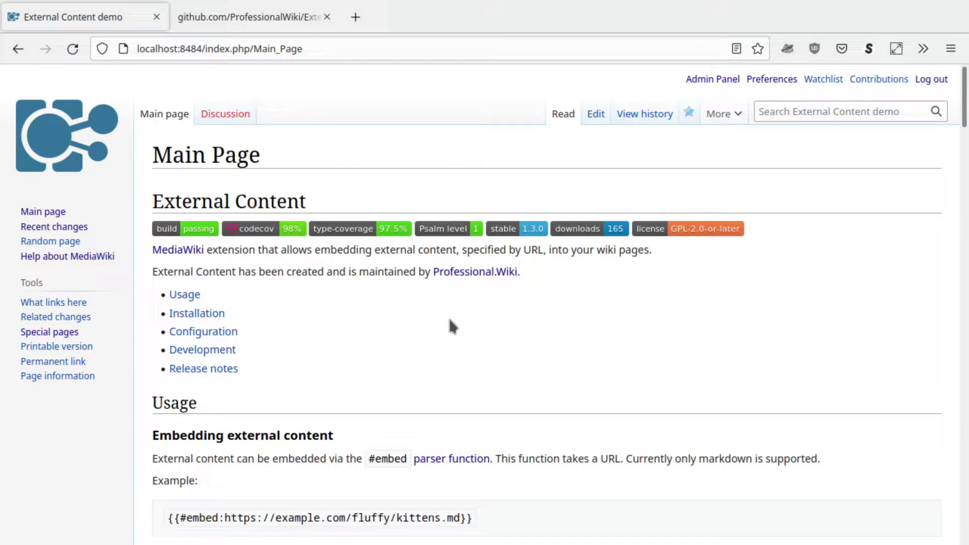
# Open the Main Page editor and view the raw githubusercontent README.md behind the #embed URL.
pyautogui.click(596, 125)
pyautogui.doubleClick(278, 190)
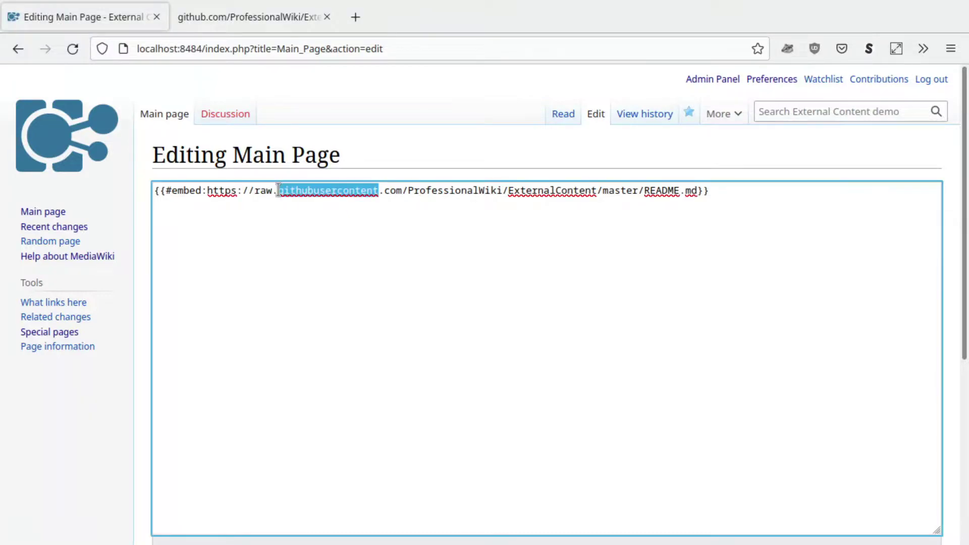
pyautogui.click(234, 19)
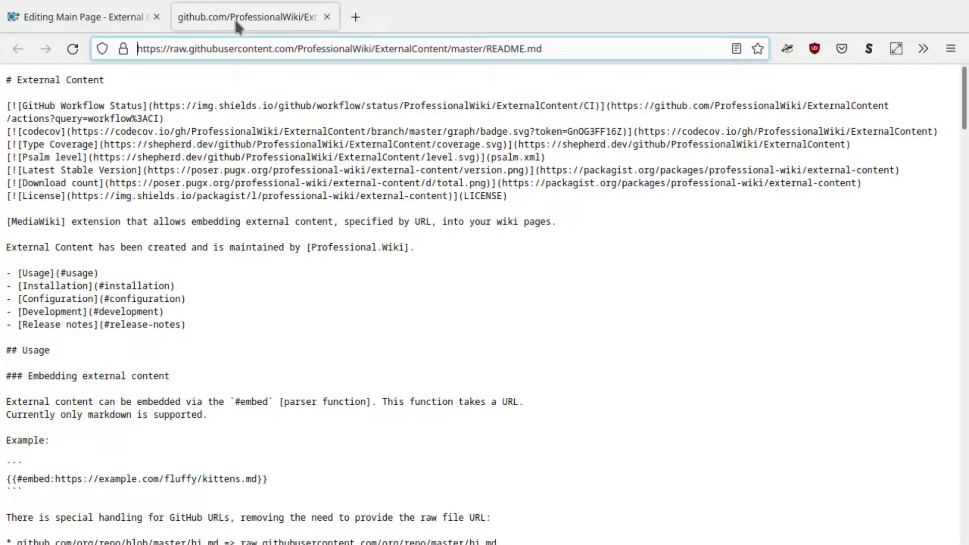
pyautogui.click(102, 20)
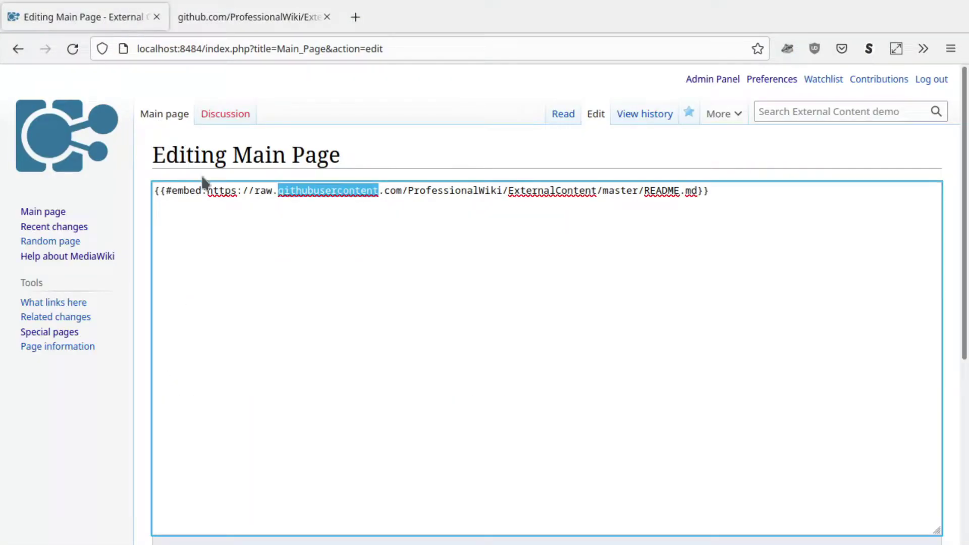
pyautogui.click(234, 213)
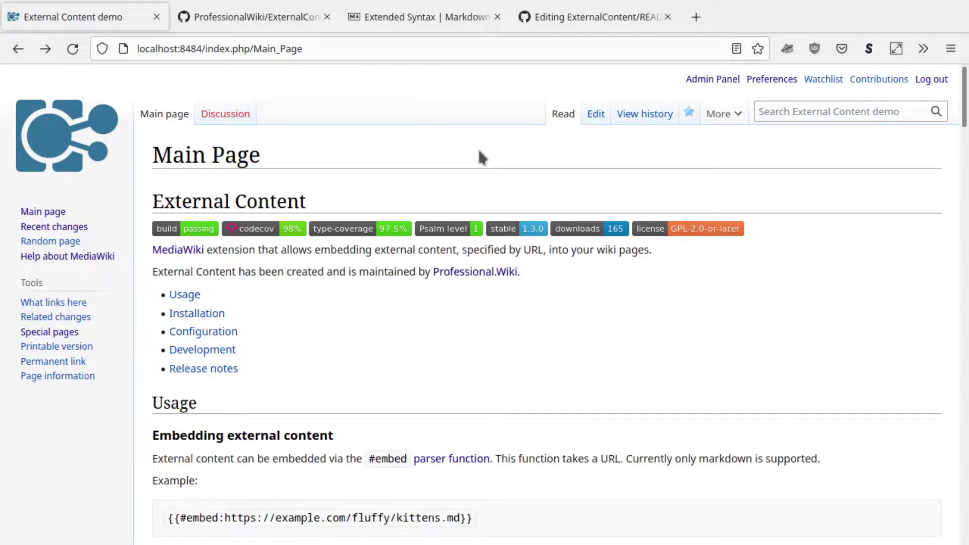
# Reopen the Main Page editor and highlight the #embed parser function name.
pyautogui.click(590, 124)
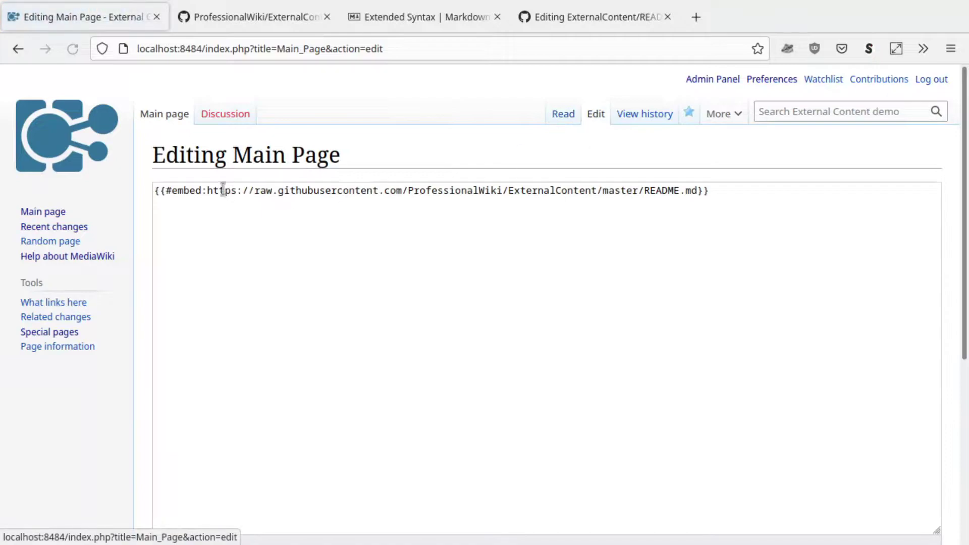
pyautogui.doubleClick(187, 190)
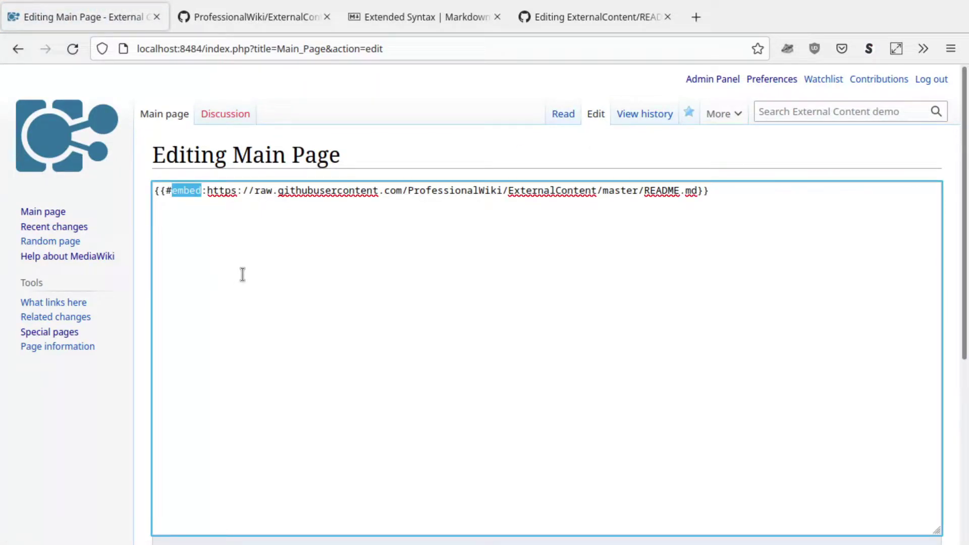
pyautogui.click(249, 251)
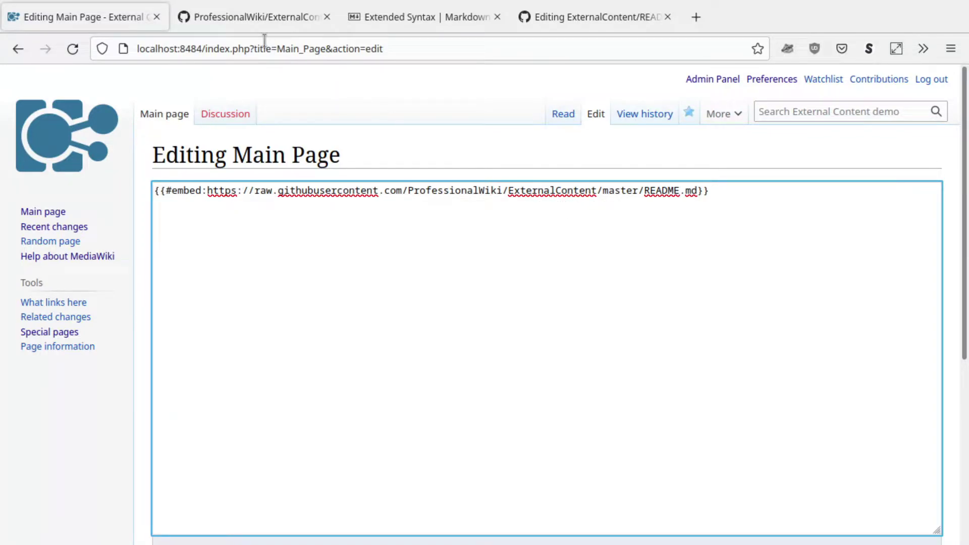
# On the GitHub ExternalContent README, highlight 1.3.0 in the Release notes as the latest version.
pyautogui.click(260, 19)
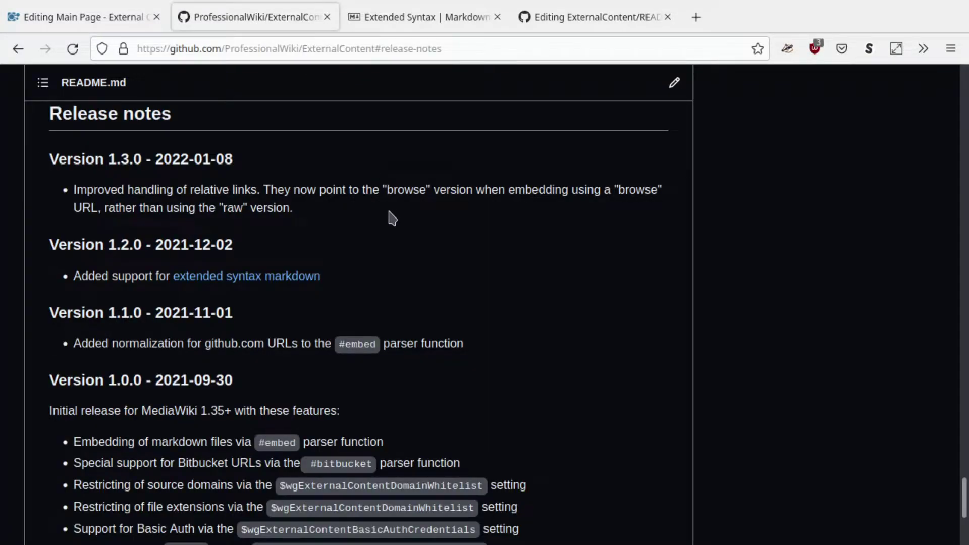
pyautogui.moveTo(107, 160); pyautogui.dragTo(141, 162)
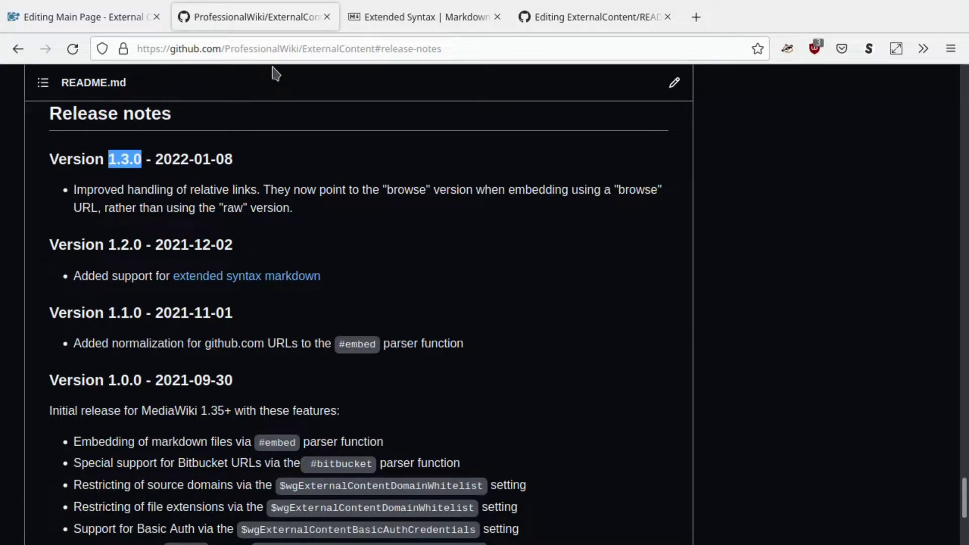
# Change the #embed URL's file extension from md to txt so it targets README.txt.
pyautogui.click(88, 23)
pyautogui.doubleClick(691, 191)
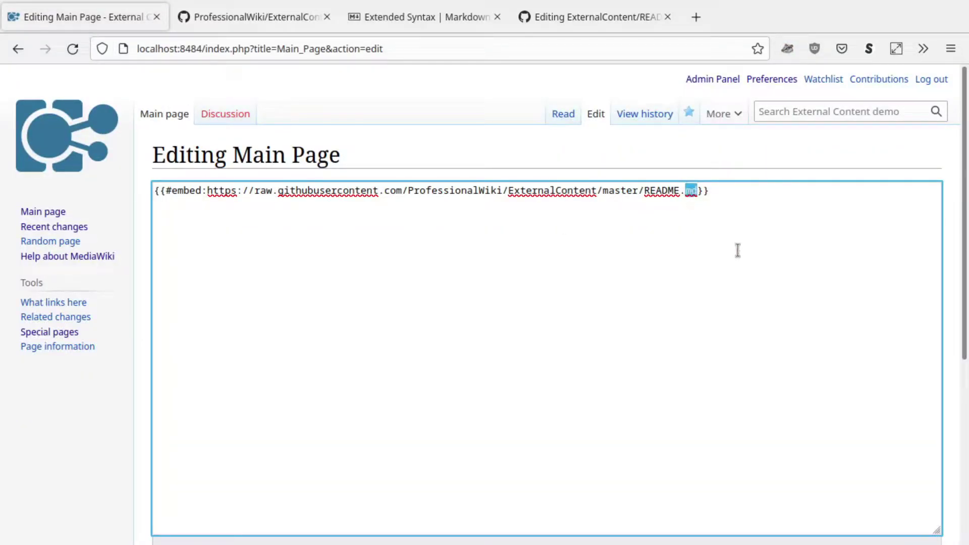
pyautogui.write('txt')
# Bring up the Markdown Guide 'Extended Syntax' page in the browser.
pyautogui.click(401, 18)
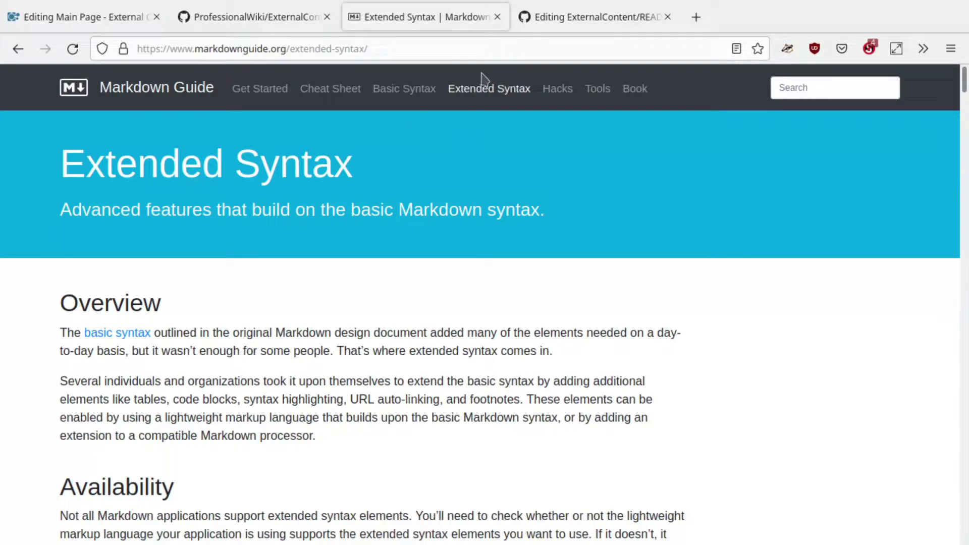
# Leave the GitHub README editor and return to the wiki form, where #embed targets README.md again.
pyautogui.click(549, 21)
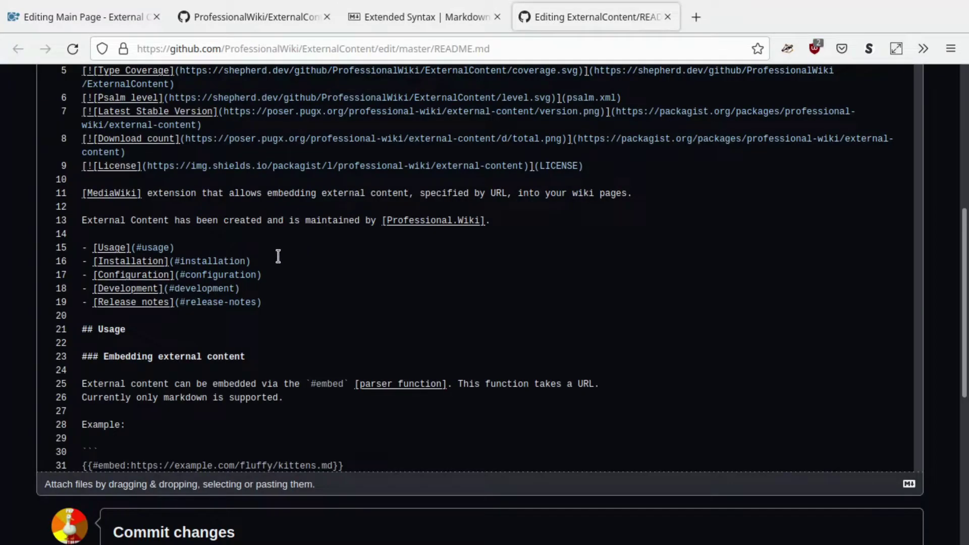
pyautogui.moveTo(250, 261); pyautogui.dragTo(174, 259)
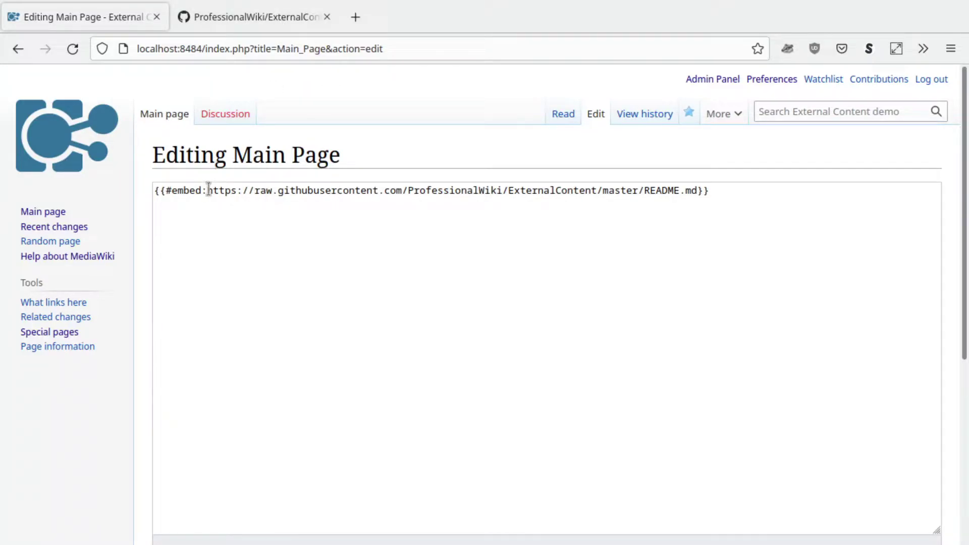
pyautogui.moveTo(208, 190); pyautogui.dragTo(683, 190)
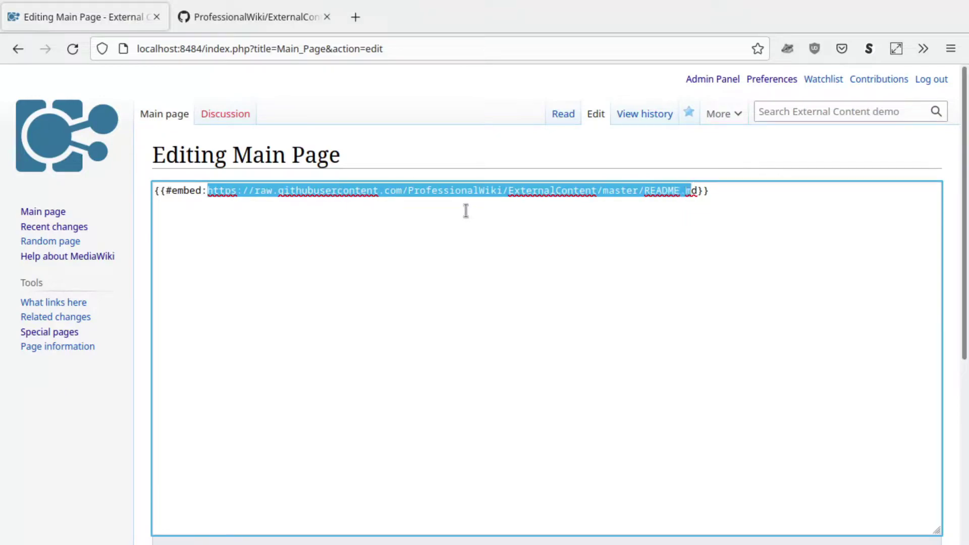
pyautogui.doubleClick(268, 196)
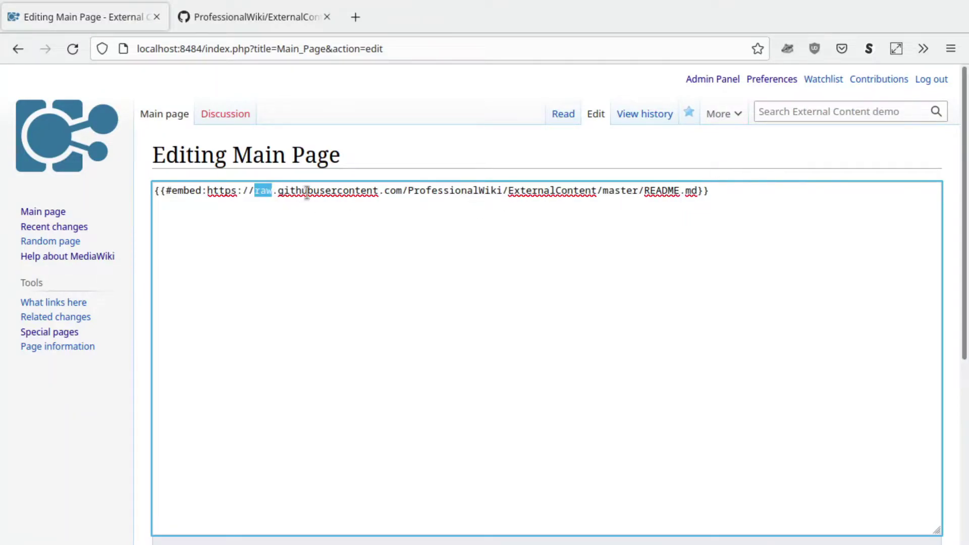
# Open ExternalContent's README.md file page, check its Raw view, and copy the blob/master/README.md address.
pyautogui.click(265, 17)
pyautogui.scroll(-4, 206, 217)
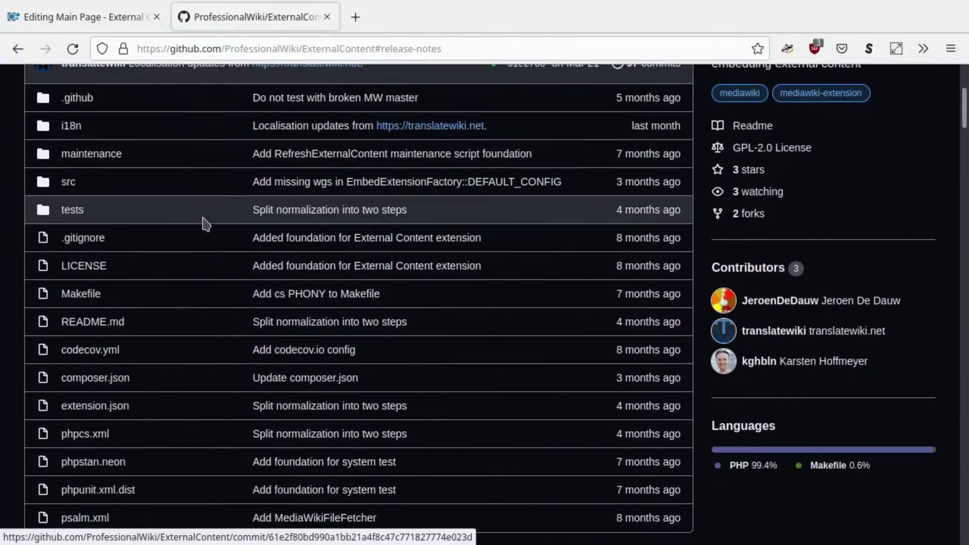
pyautogui.scroll(-2, 206, 222)
pyautogui.click(116, 217)
pyautogui.click(815, 367)
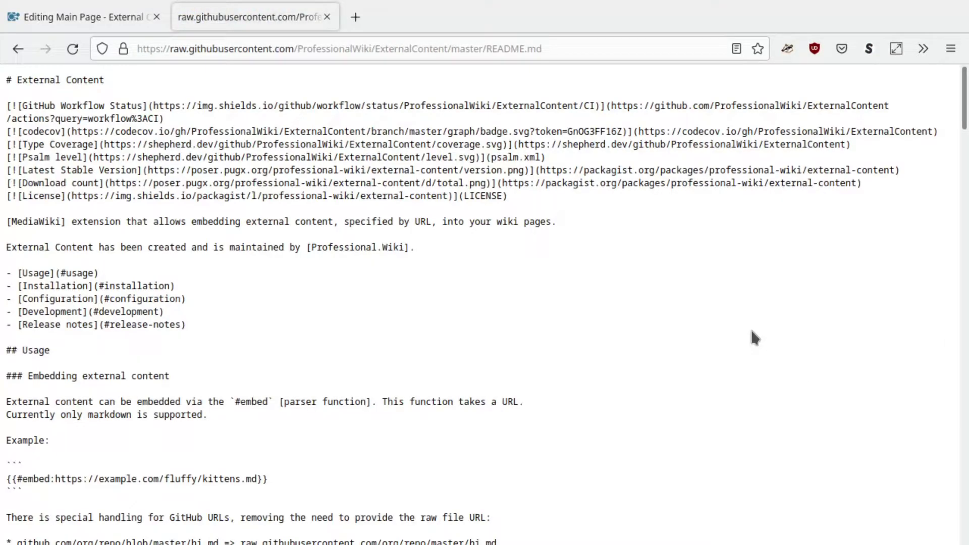
pyautogui.hotkey('alt', 'Left')
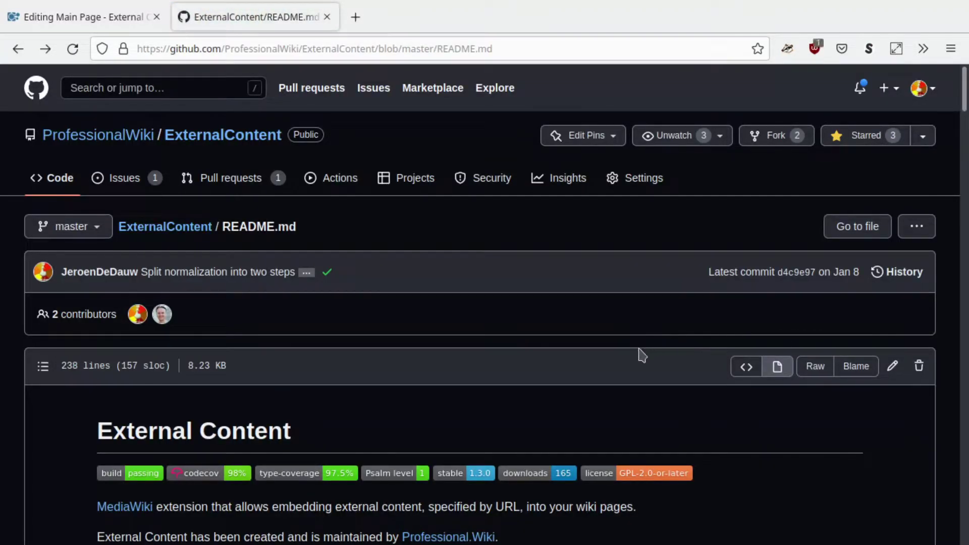
pyautogui.click(525, 48)
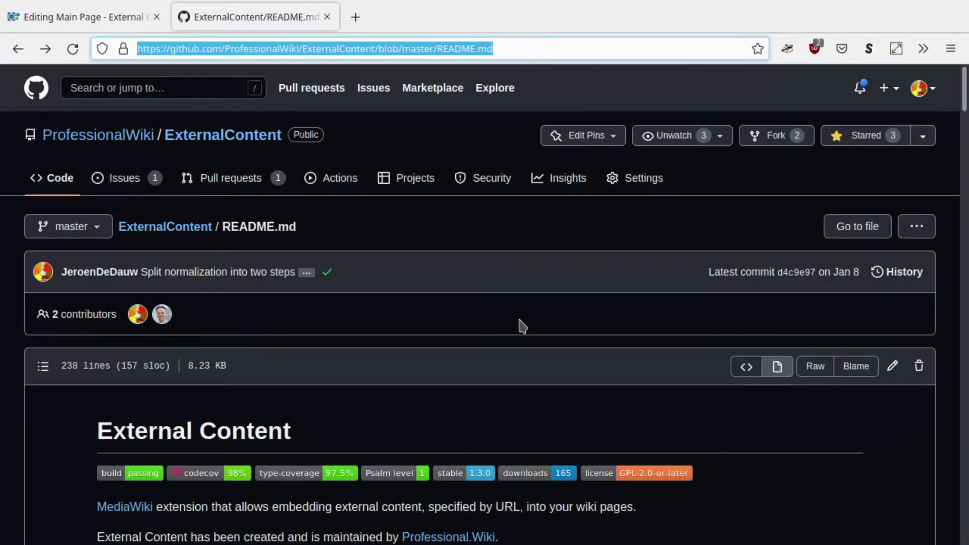
pyautogui.hotkey('ctrl', 'x')
# Replace the raw githubusercontent URL in #embed with the copied blob README.md address and save.
pyautogui.hotkey('ctrl', 'pageup')
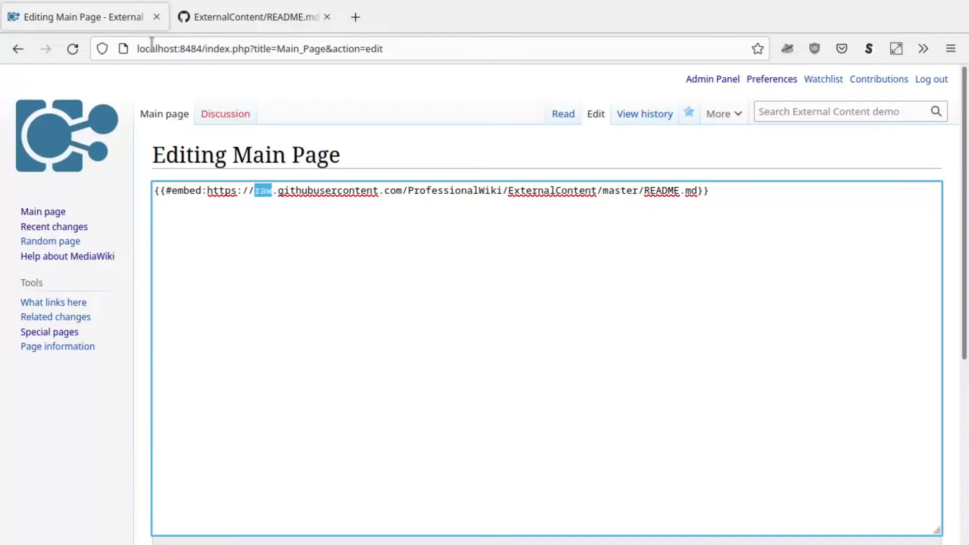
pyautogui.click(207, 190)
pyautogui.keyDown('shift'); pyautogui.click(693, 192); pyautogui.keyUp('shift')
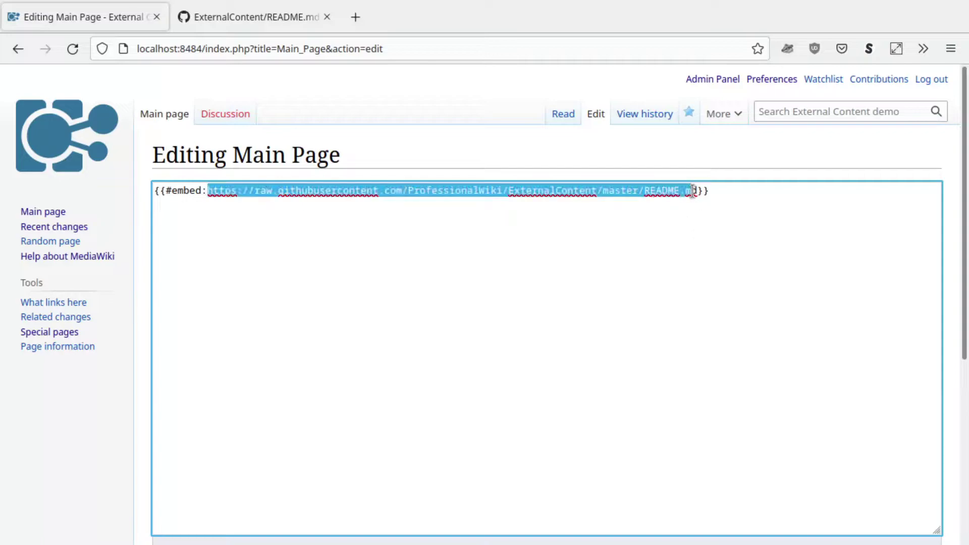
pyautogui.hotkey('ctrl', 'v')
pyautogui.hotkey('alt', 'shift', 's')
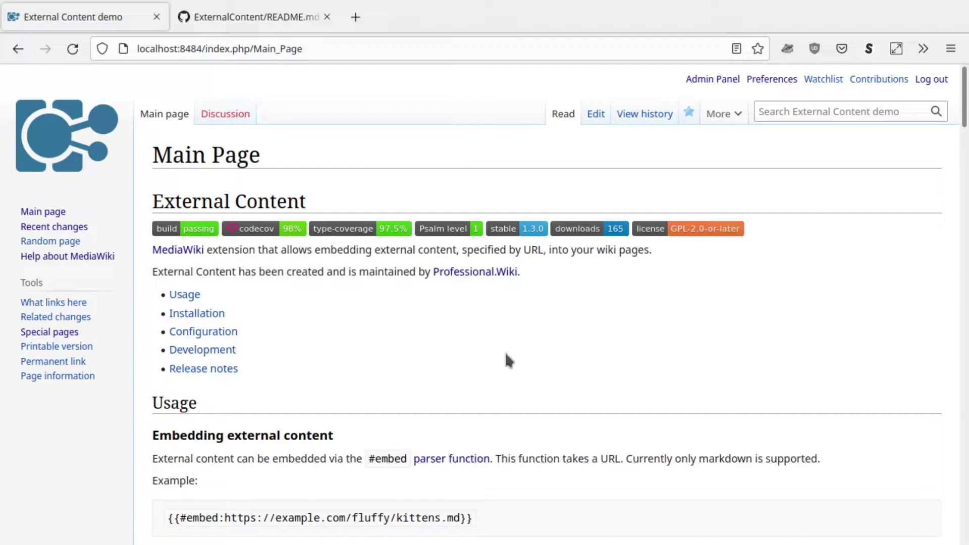
# Reopen the Main Page editor and copy the ExternalContent repository root address from GitHub.
pyautogui.hotkey('alt', 'shift', 'e')
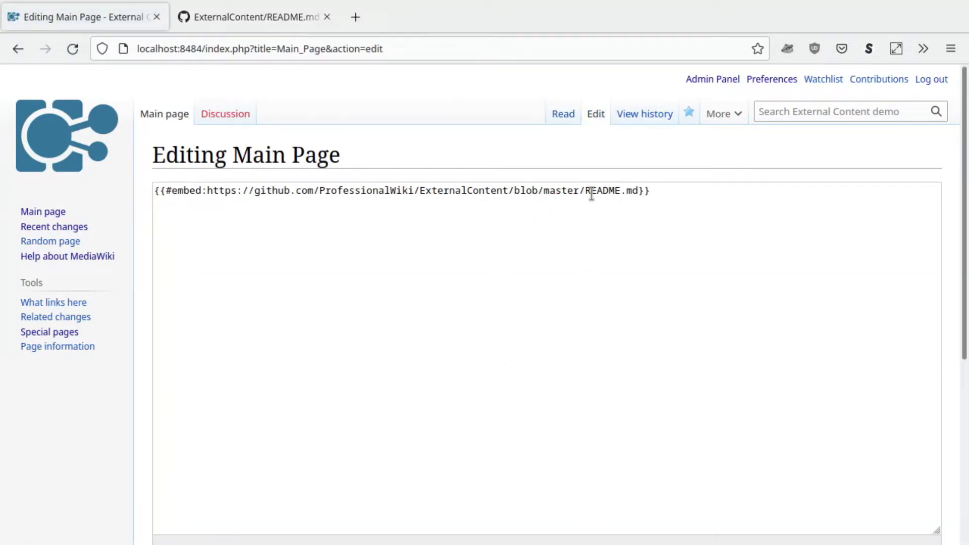
pyautogui.click(262, 21)
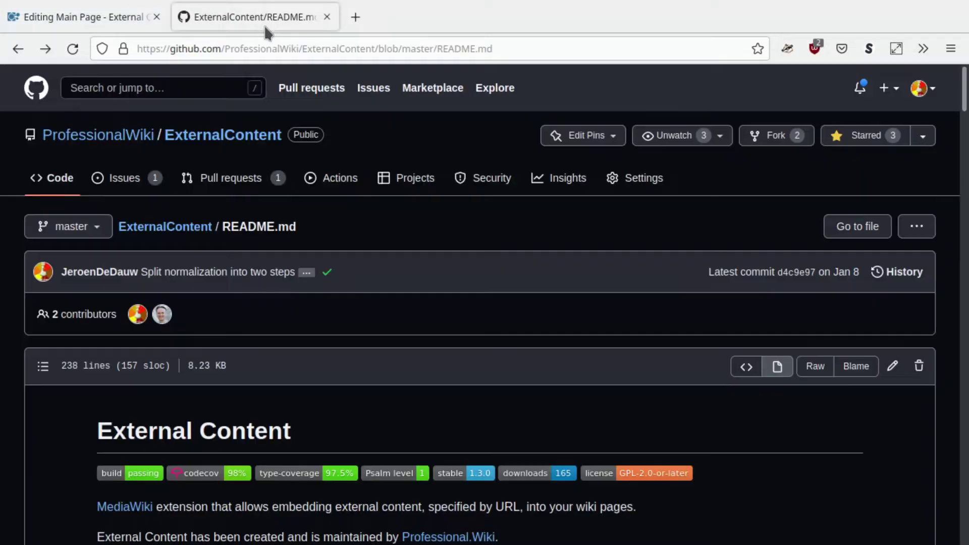
pyautogui.click(193, 139)
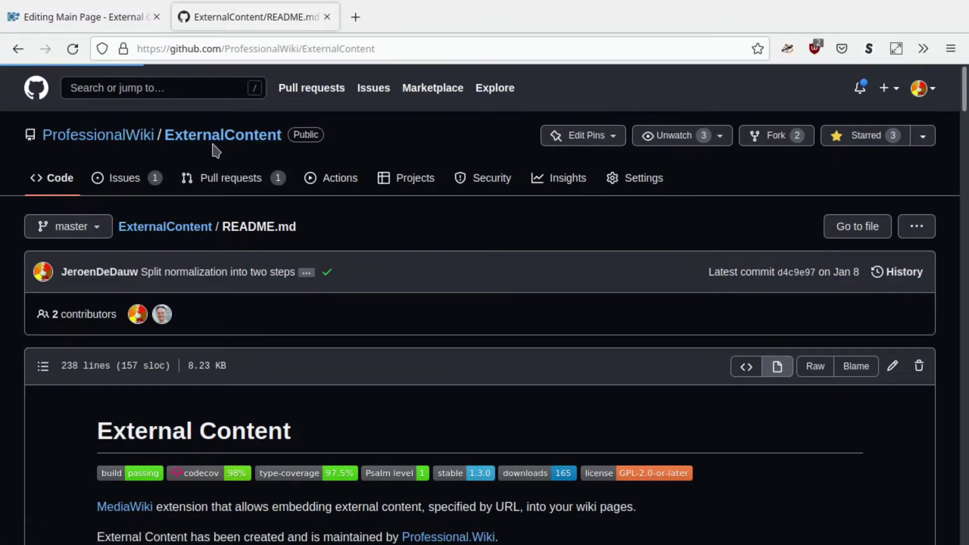
pyautogui.click(298, 51)
pyautogui.hotkey('ctrl', 'x')
# Replace the README.md URL in #embed with github.com/ProfessionalWiki/ExternalContent and save.
pyautogui.click(140, 30)
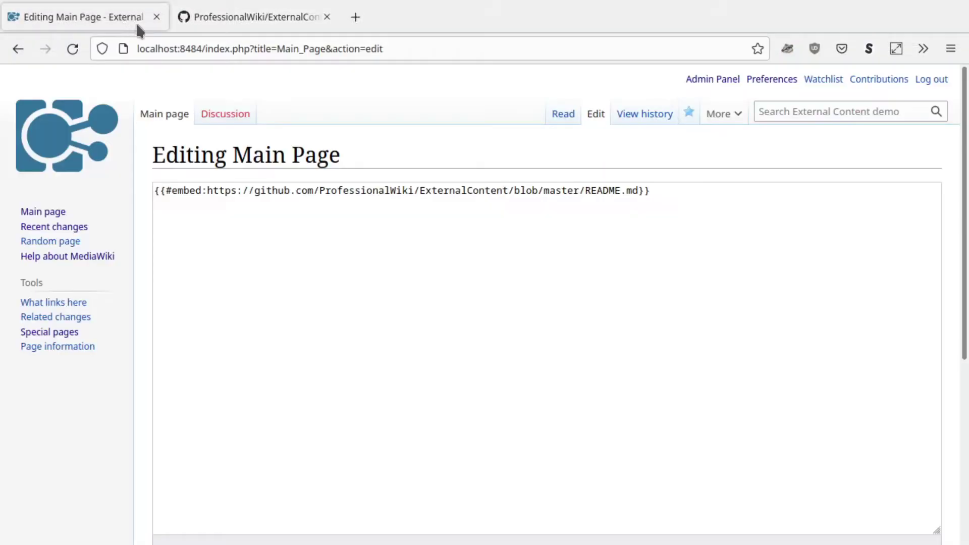
pyautogui.click(208, 191)
pyautogui.keyDown('shift'); pyautogui.click(638, 191); pyautogui.keyUp('shift')
pyautogui.click(638, 191)
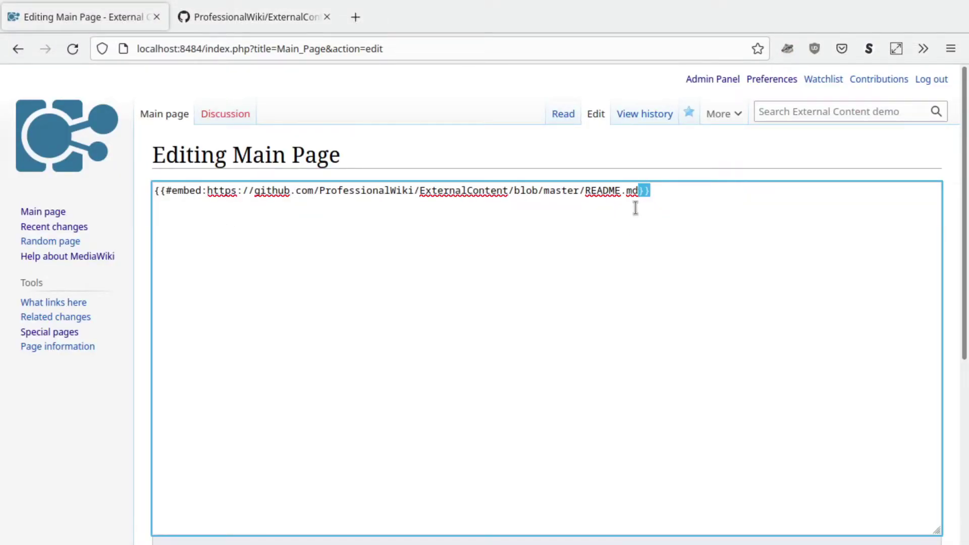
pyautogui.keyDown('shift'); pyautogui.click(207, 190); pyautogui.keyUp('shift')
pyautogui.hotkey('ctrl', 'v')
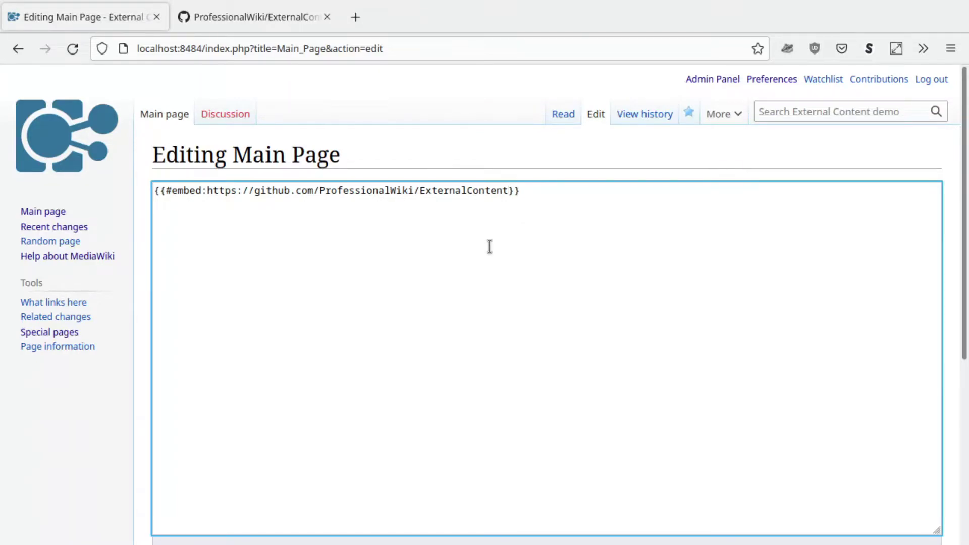
pyautogui.hotkey('alt', 'shift', 's')
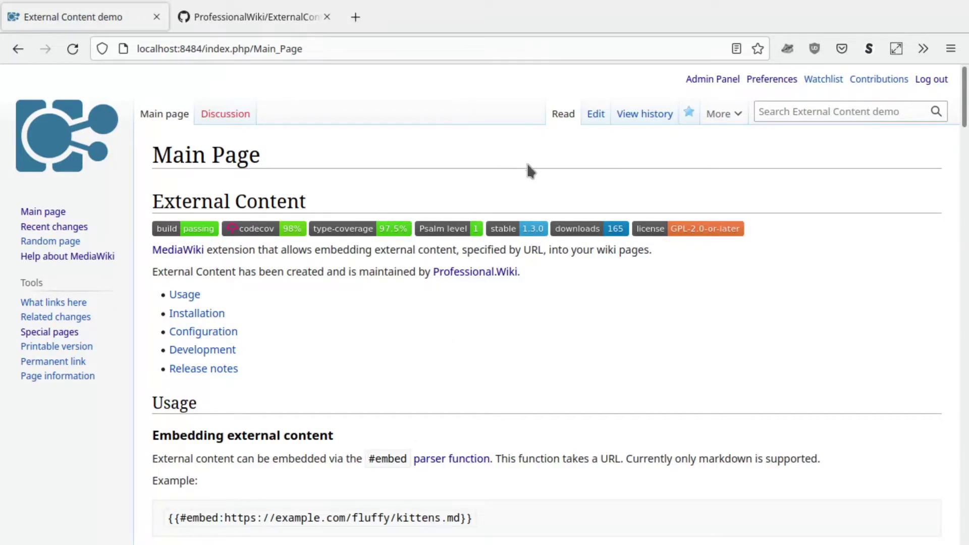
# Rename the #embed call to #bitbucket in the Main Page source, then bring up GitHub's ExternalContent README.
pyautogui.click(595, 121)
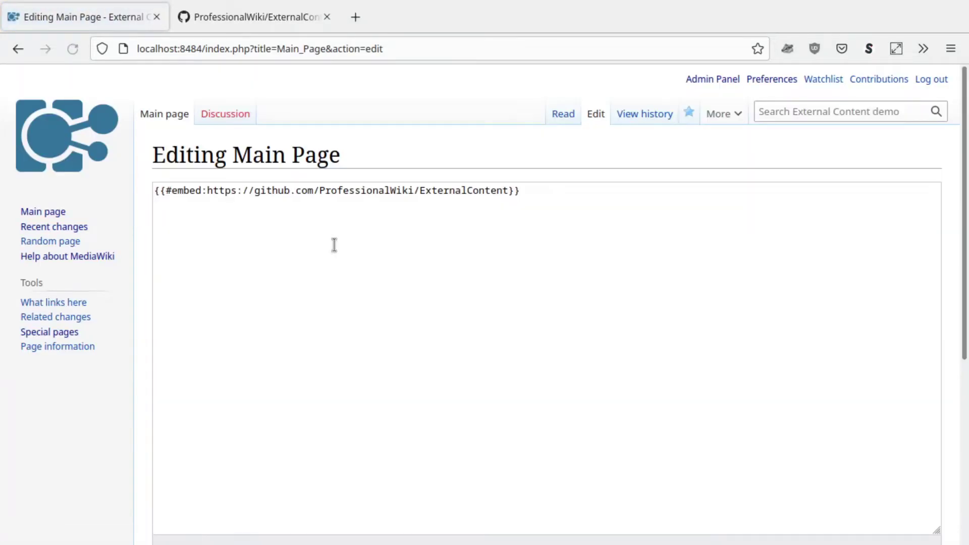
pyautogui.doubleClick(201, 193)
pyautogui.write('bitc')
pyautogui.write('u')
pyautogui.hotkey('ctrl', 'shift', 'Left')
pyautogui.write('bitbucket')
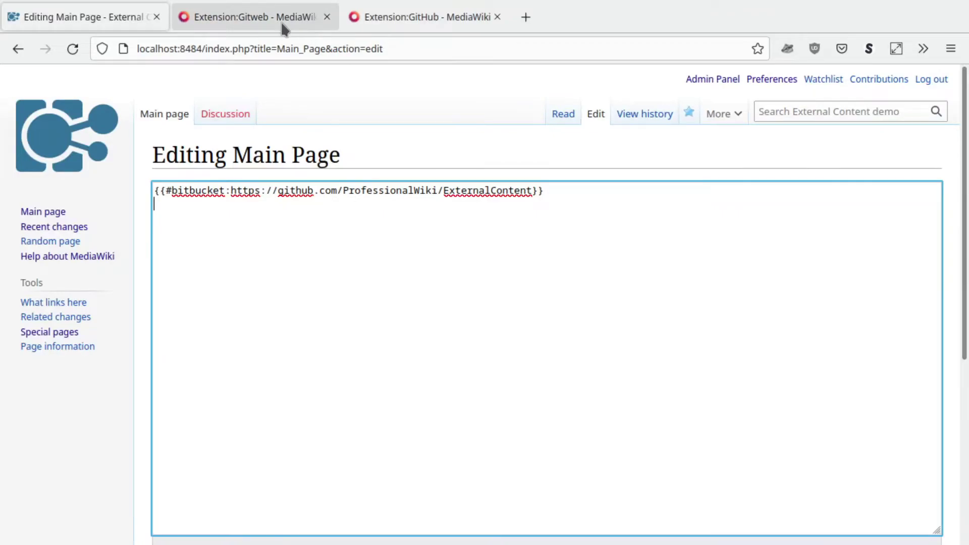
pyautogui.click(283, 25)
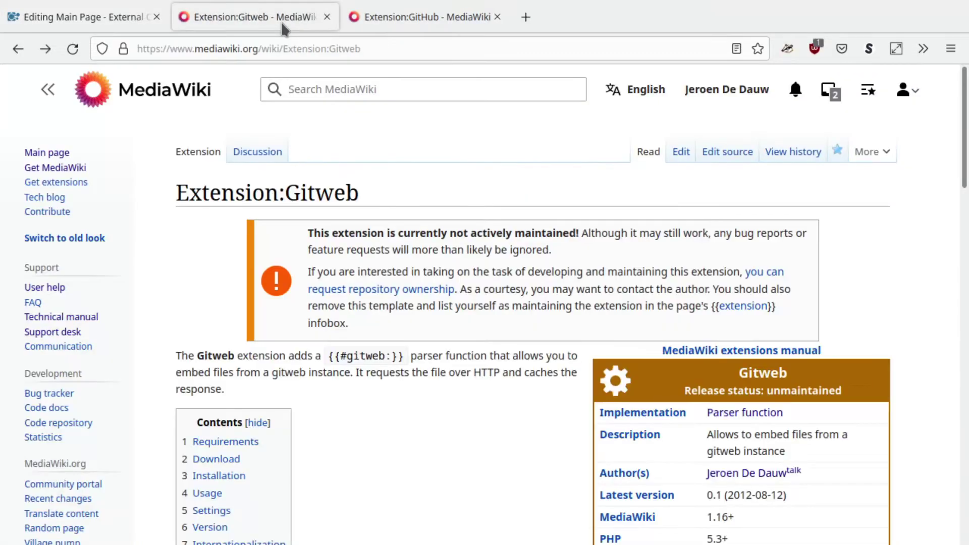
pyautogui.click(384, 17)
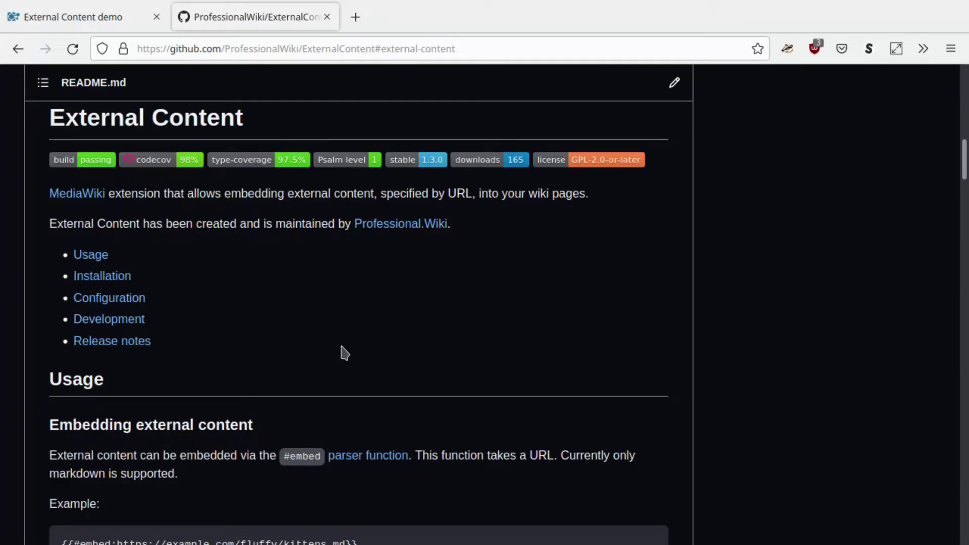
# Review the README Configuration: Domain whitelist, File extension whitelist, and the git.example.com Basic Auth credentials example.
pyautogui.click(131, 301)
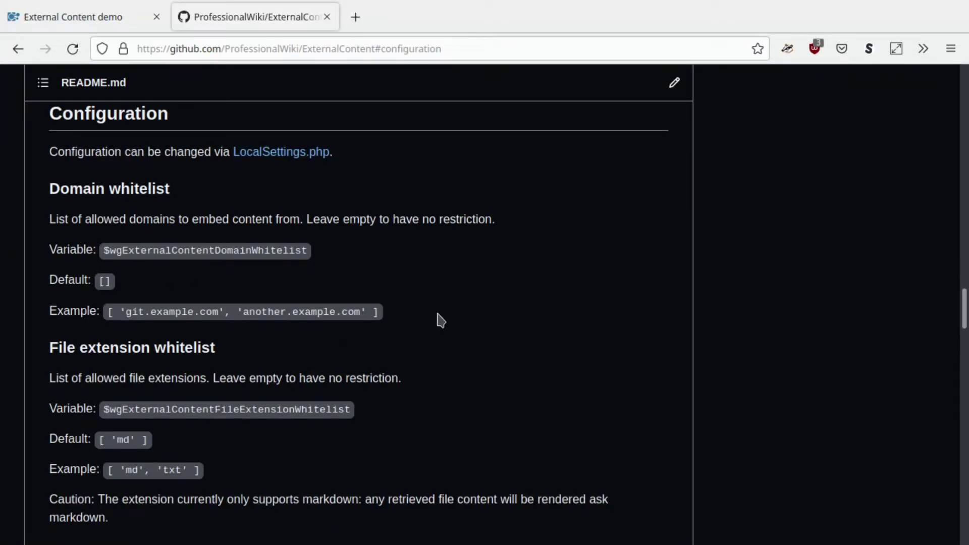
pyautogui.doubleClick(132, 188)
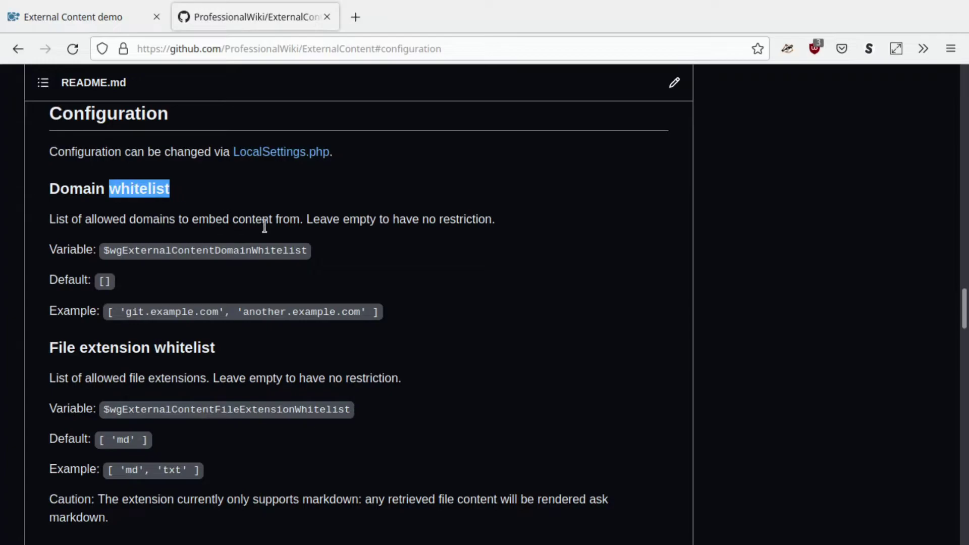
pyautogui.doubleClick(83, 344)
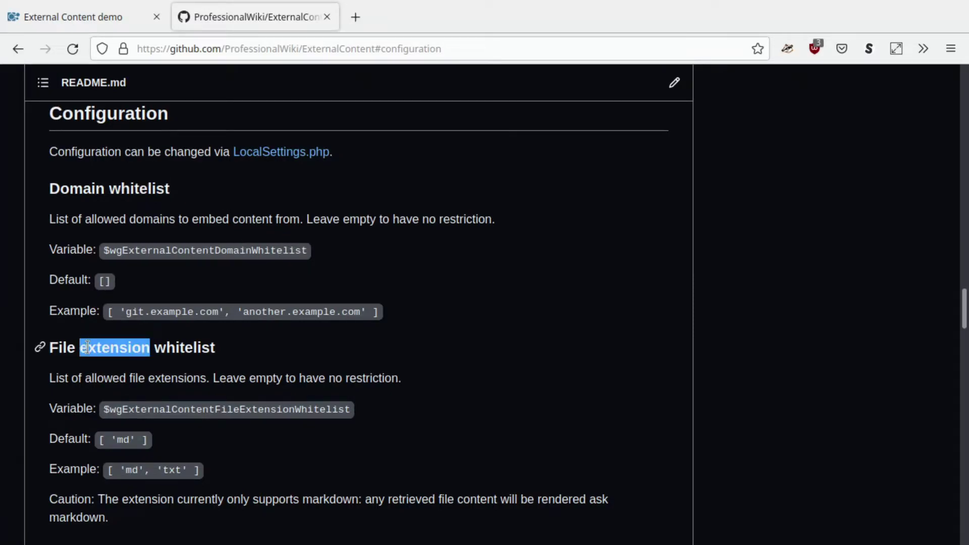
pyautogui.scroll(-2, 293, 338)
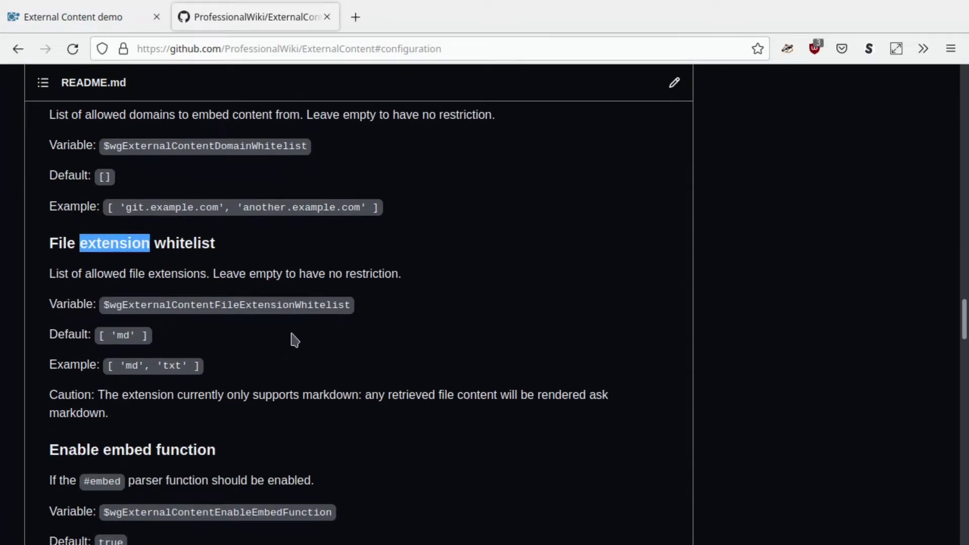
pyautogui.scroll(-10, 292, 339)
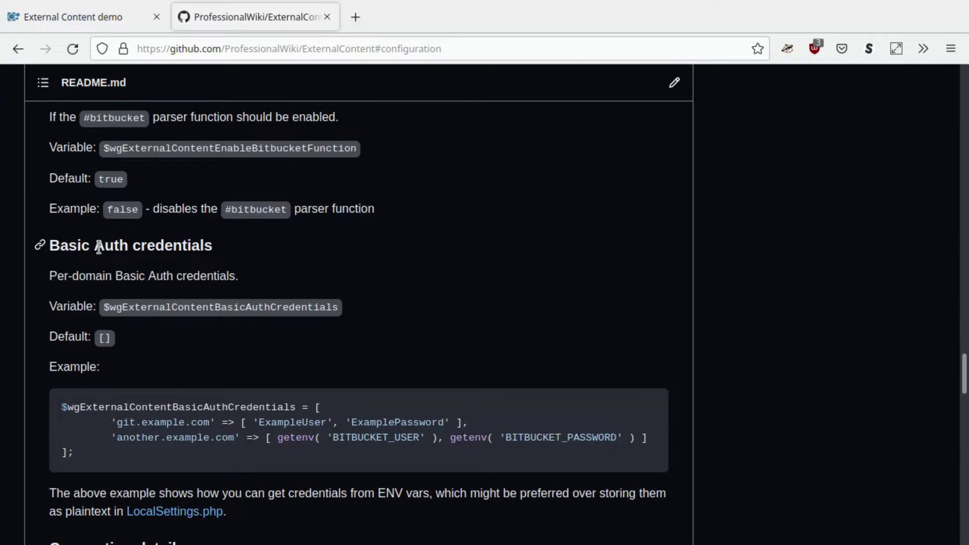
pyautogui.scroll(-1, 117, 272)
pyautogui.scroll(-2, 117, 271)
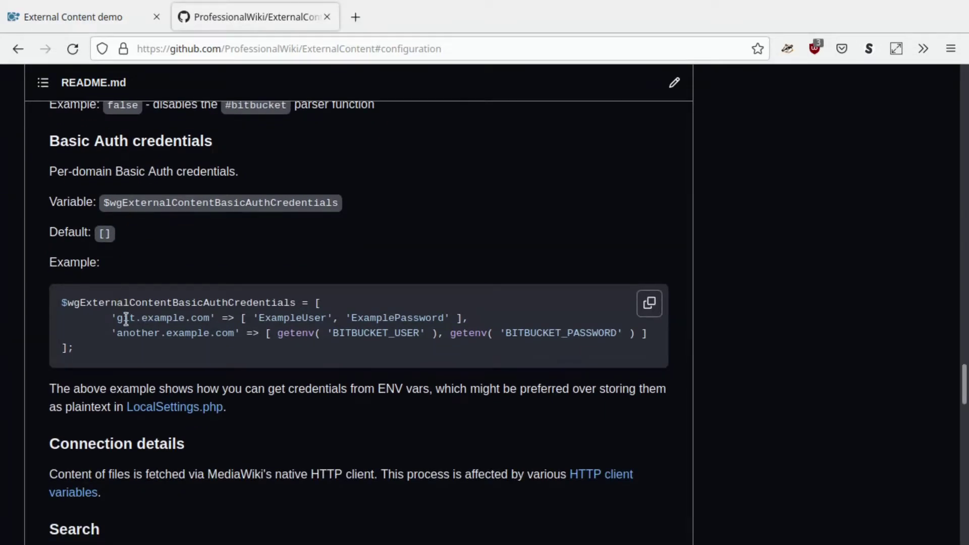
pyautogui.moveTo(110, 318); pyautogui.dragTo(217, 319)
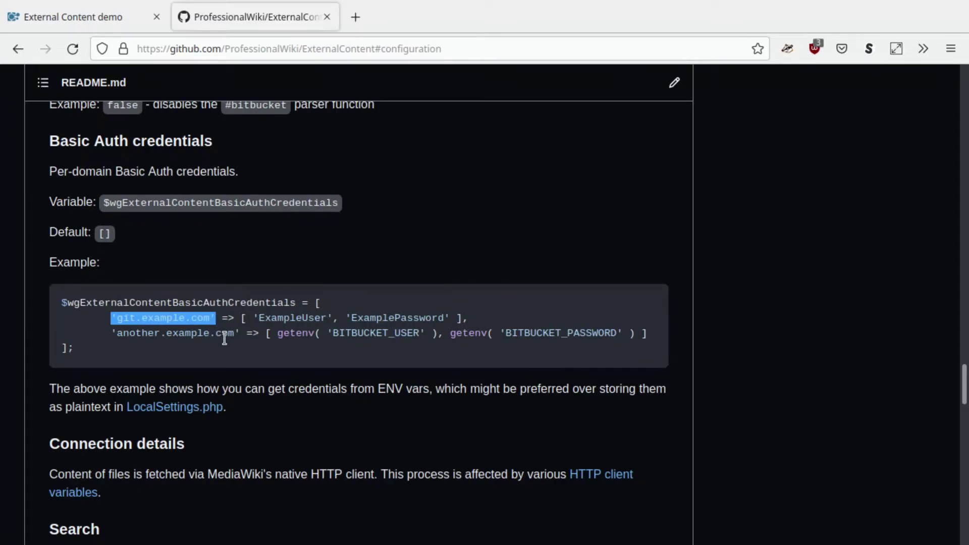
# Re-save the Main Page's #embed of the repo root URL, then view the ExternalContent maintenance folder.
pyautogui.hotkey('alt', 'Tab')
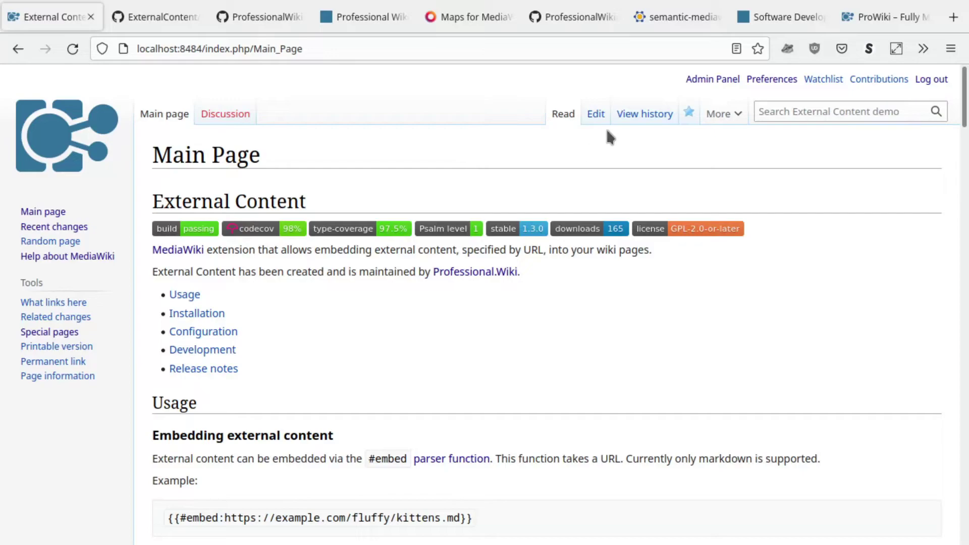
pyautogui.click(594, 117)
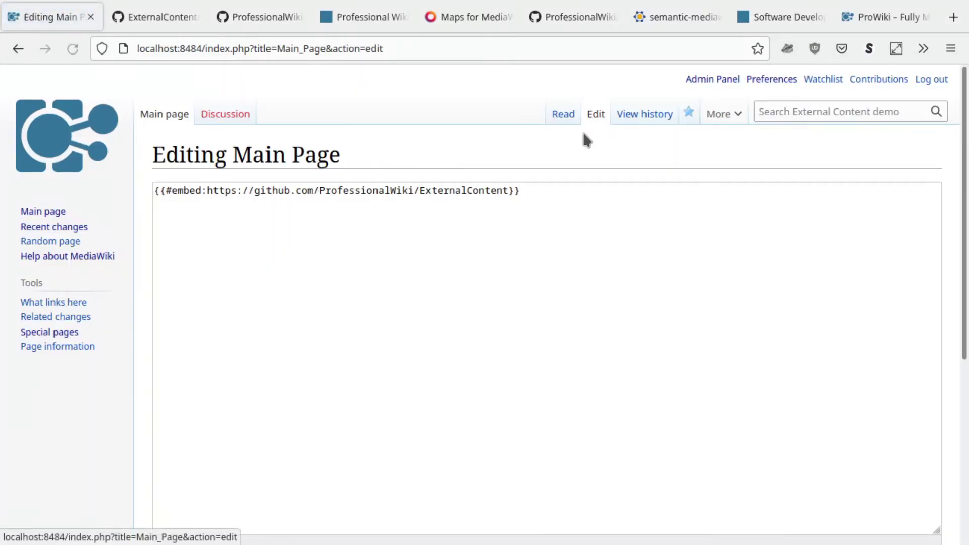
pyautogui.scroll(-5, 471, 301)
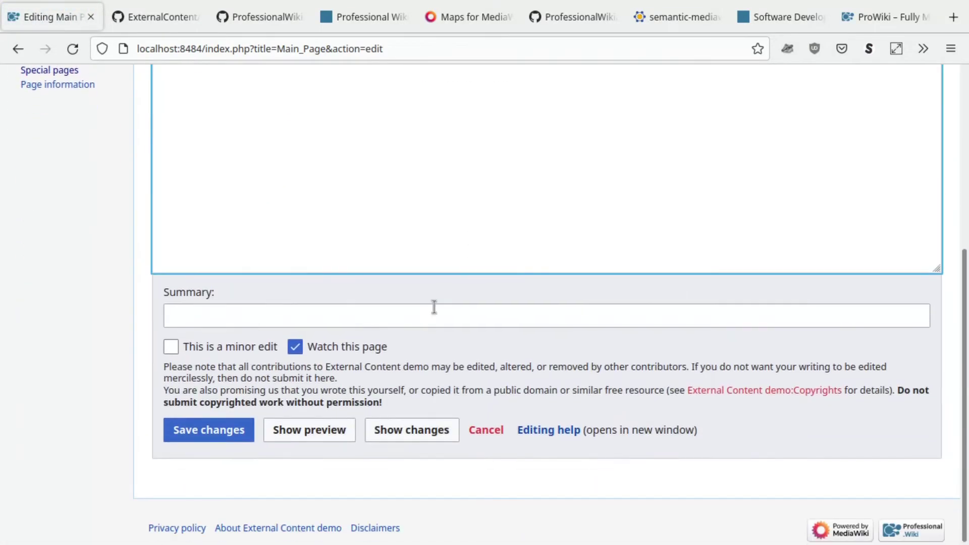
pyautogui.click(208, 428)
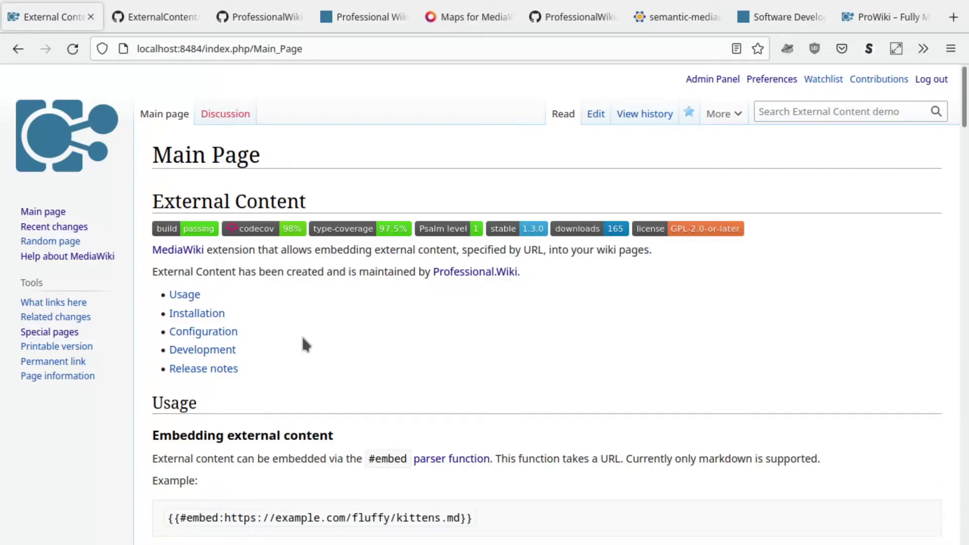
pyautogui.hotkey('ctrl', 'Tab')
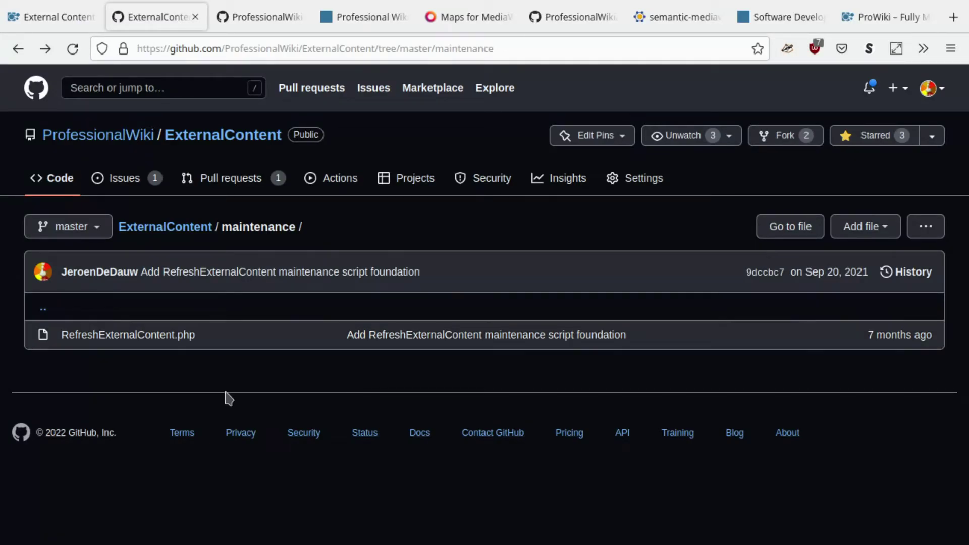
# Revisit the ExternalContent README on GitHub, then open the Professional.Wiki 'Wiki Services By True Experts' homepage.
pyautogui.click(257, 18)
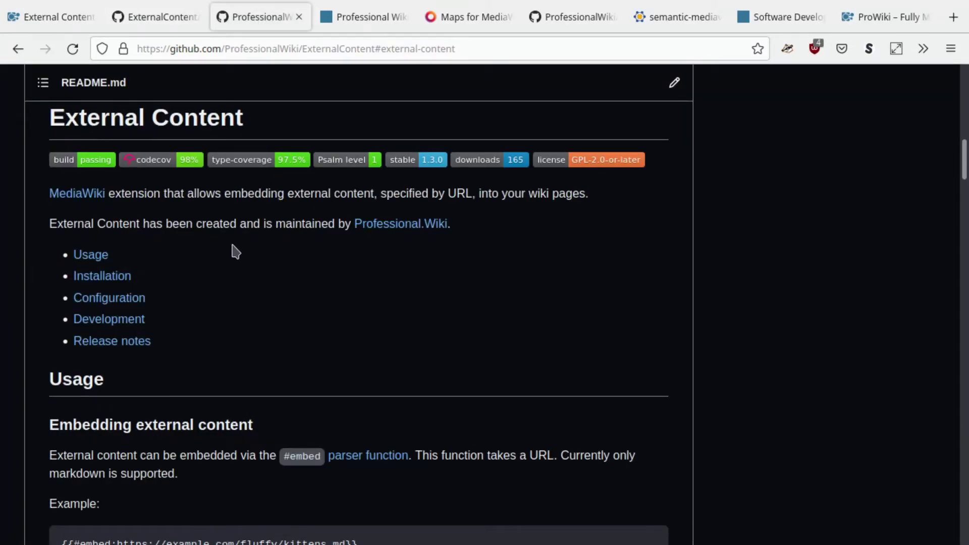
pyautogui.click(335, 28)
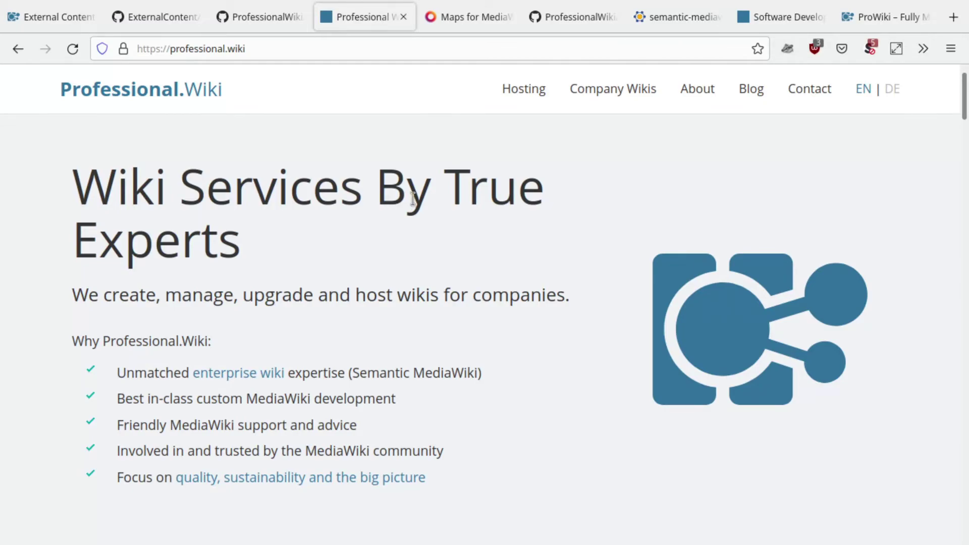
# Browse the Maps for MediaWiki, Chameleon, Semantic MediaWiki and Professional.Wiki development pages, ending on pro.wiki.
pyautogui.click(475, 18)
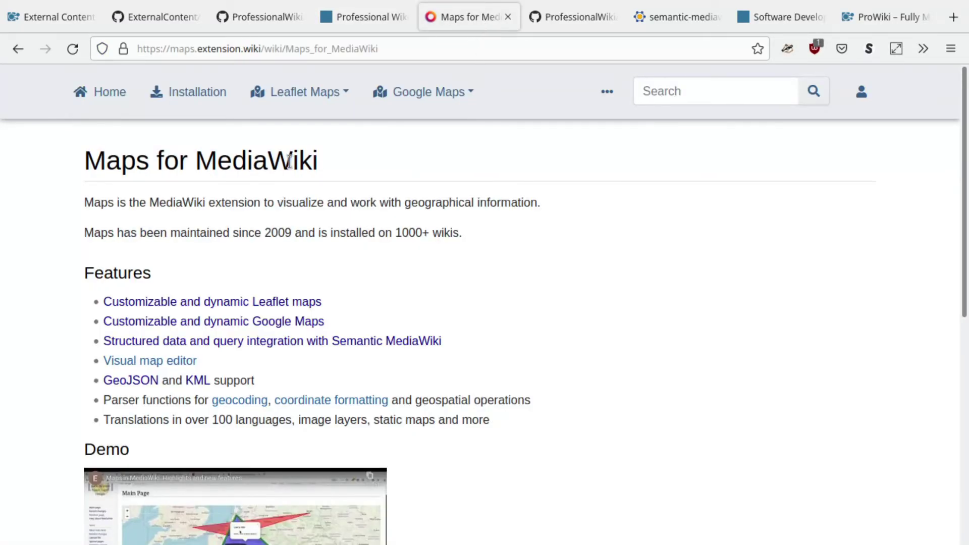
pyautogui.click(543, 20)
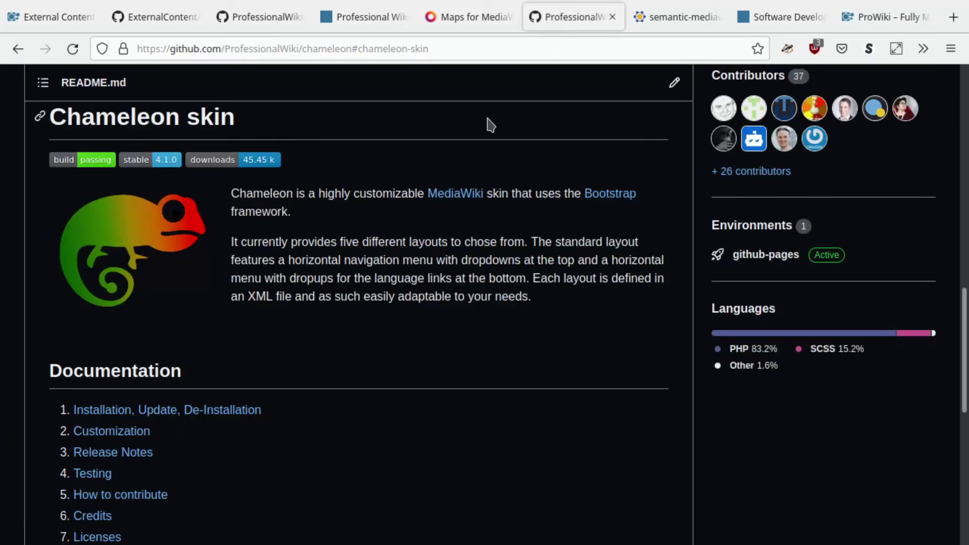
pyautogui.click(666, 18)
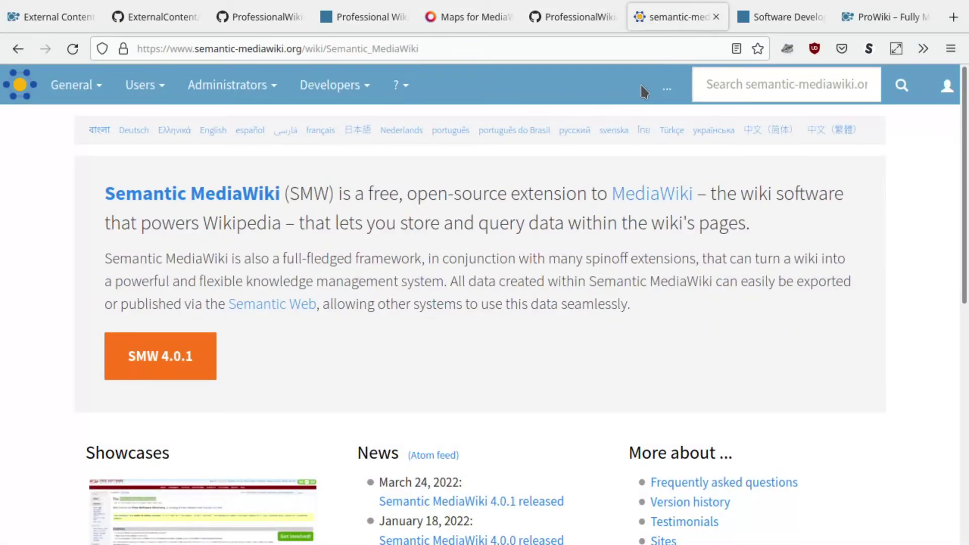
pyautogui.click(760, 25)
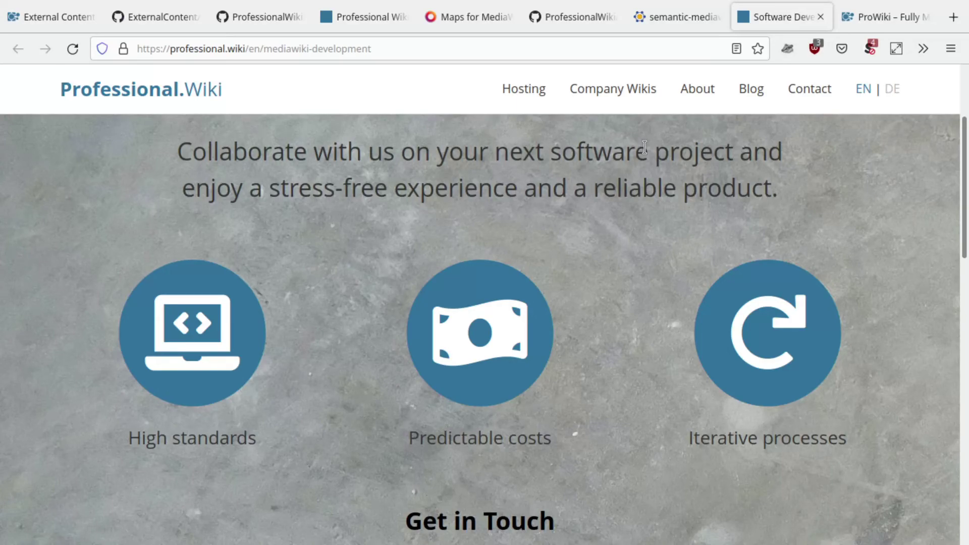
pyautogui.click(860, 18)
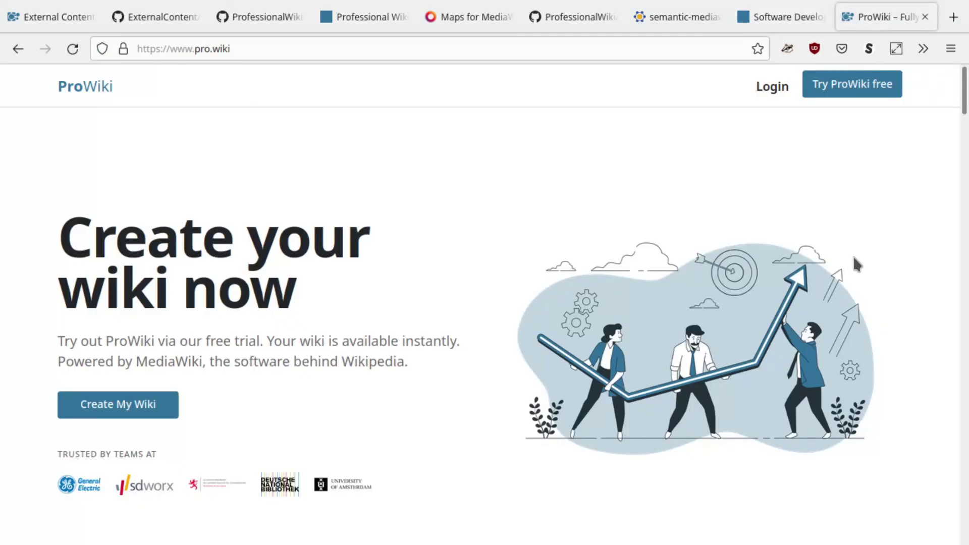